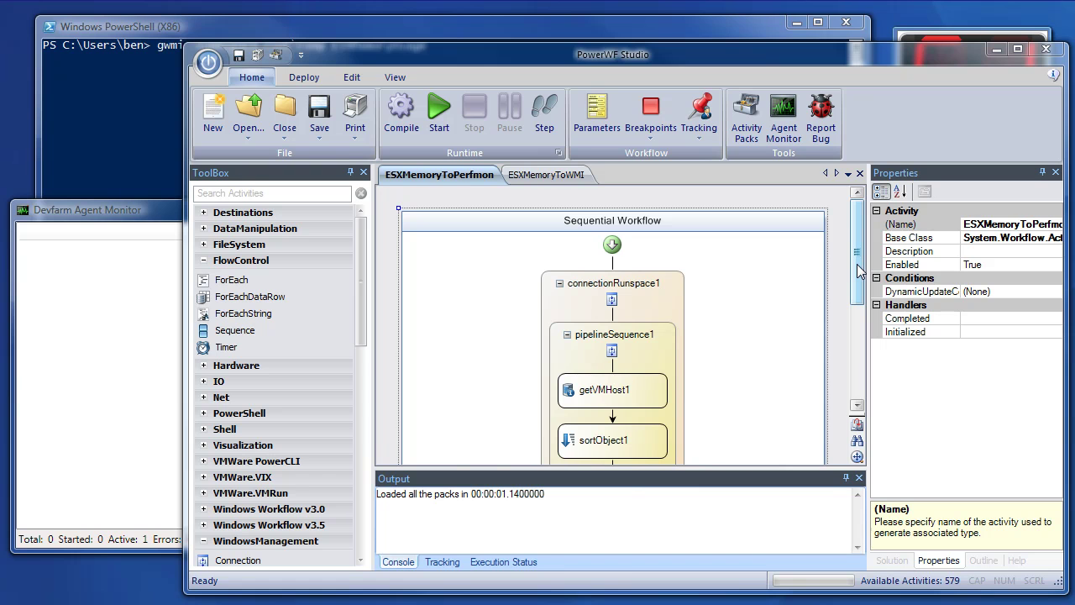
# Select the connection block and paste it into the empty ESXMemoryToWMI workflow.
pyautogui.moveTo(859, 268); pyautogui.dragTo(868, 331)
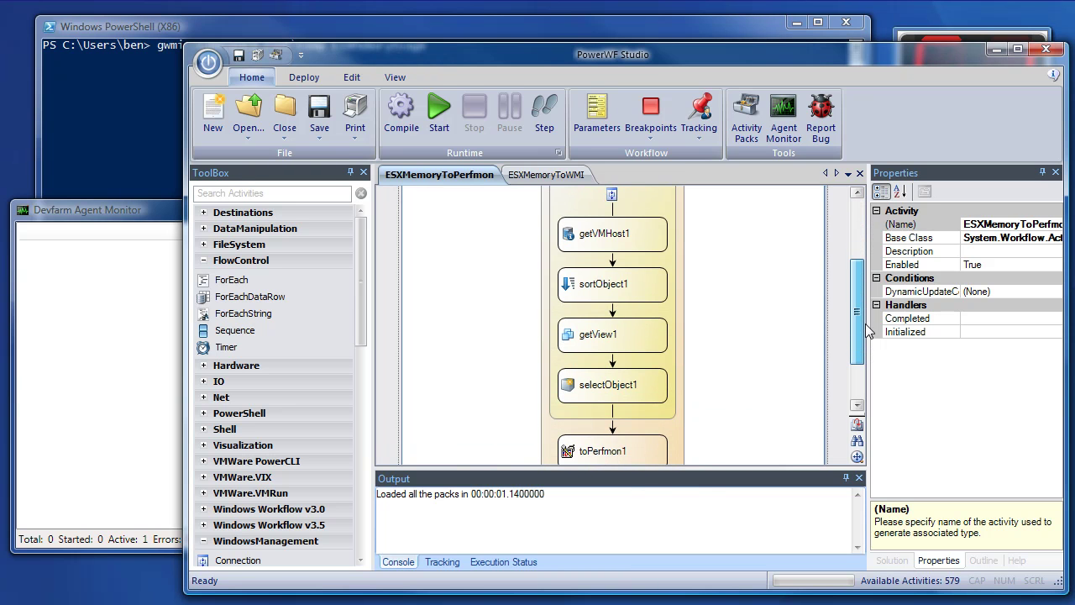
pyautogui.moveTo(868, 329); pyautogui.dragTo(865, 333)
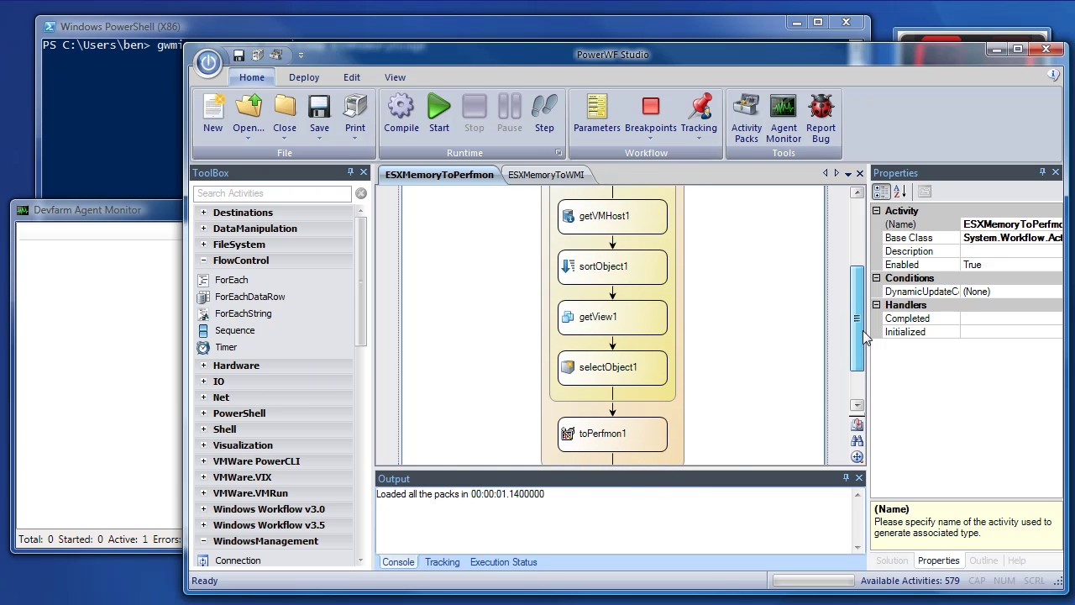
pyautogui.moveTo(863, 335); pyautogui.dragTo(862, 335)
pyautogui.click(677, 407)
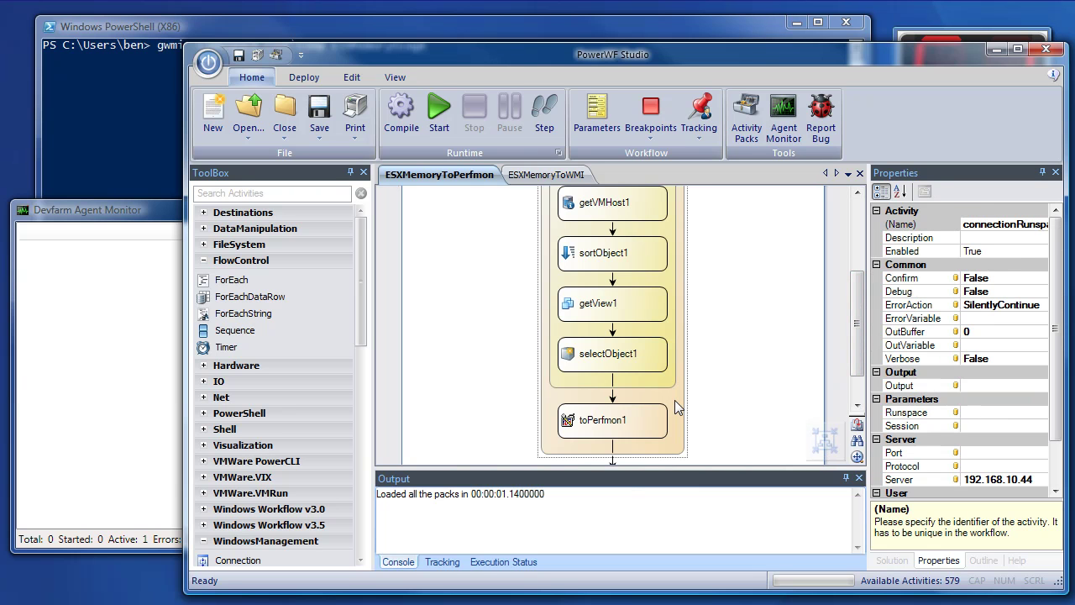
pyautogui.click(545, 175)
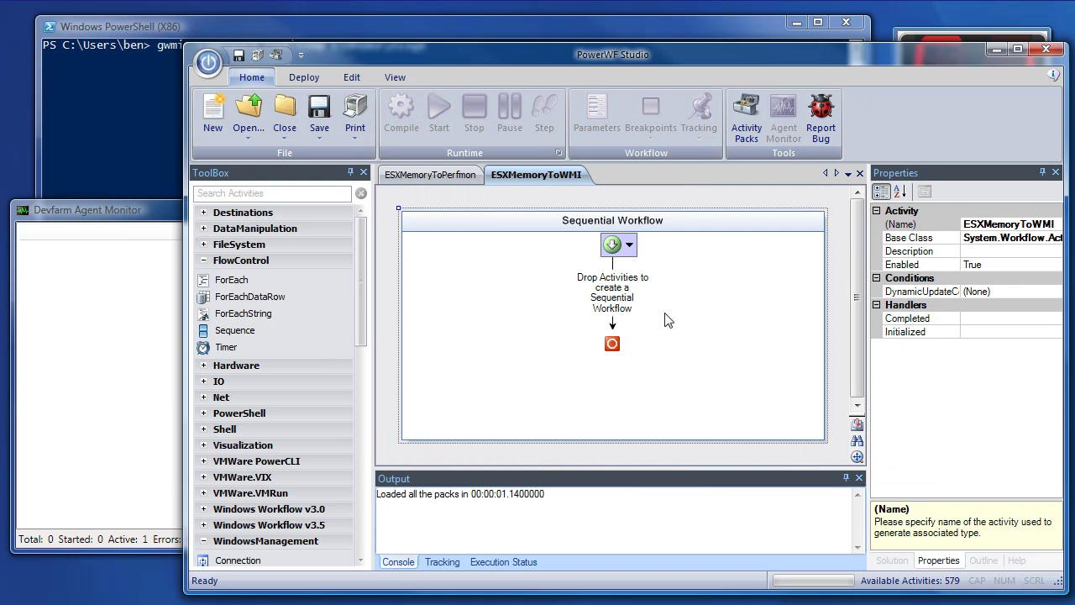
pyautogui.hotkey('ctrl', 'v')
# Replace the toPerfmon1 activity with a ToWMI activity at the end of the pipeline.
pyautogui.scroll(-3, 858, 395)
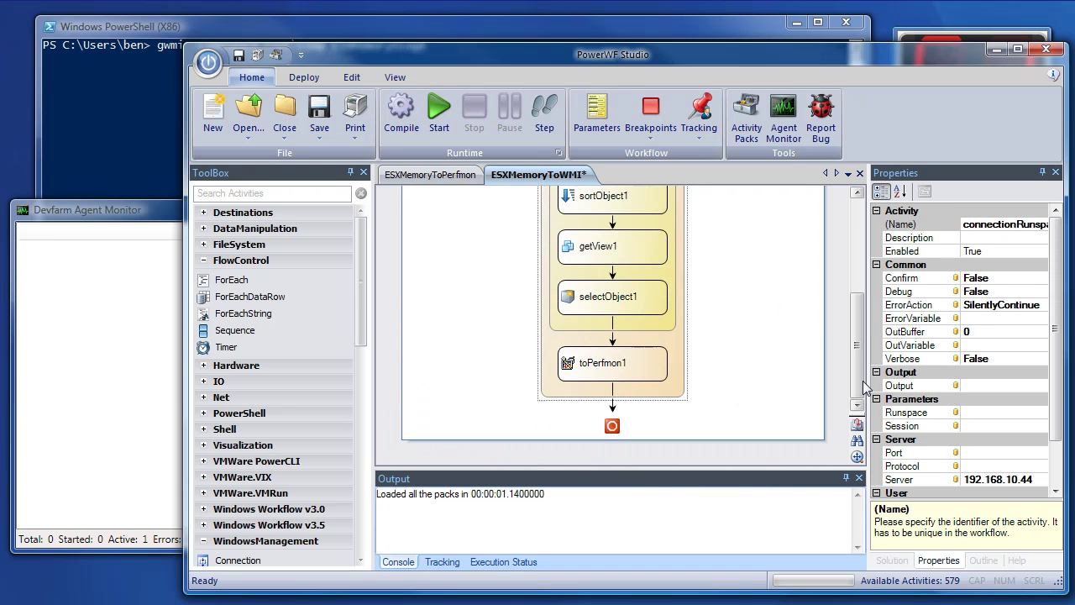
pyautogui.click(637, 364)
pyautogui.press('Delete')
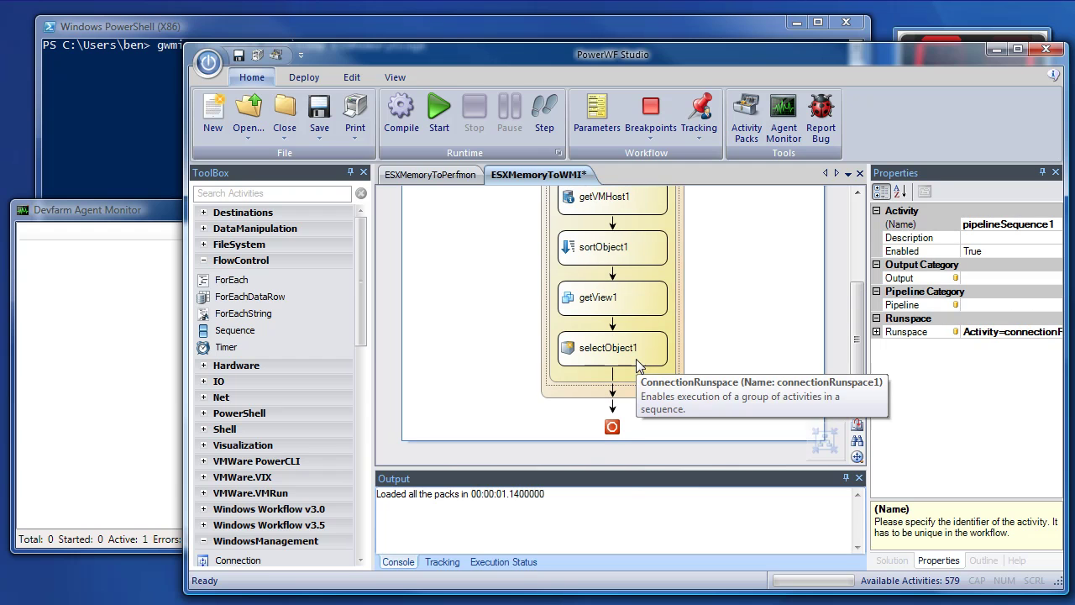
pyautogui.click(364, 479)
pyautogui.click(363, 478)
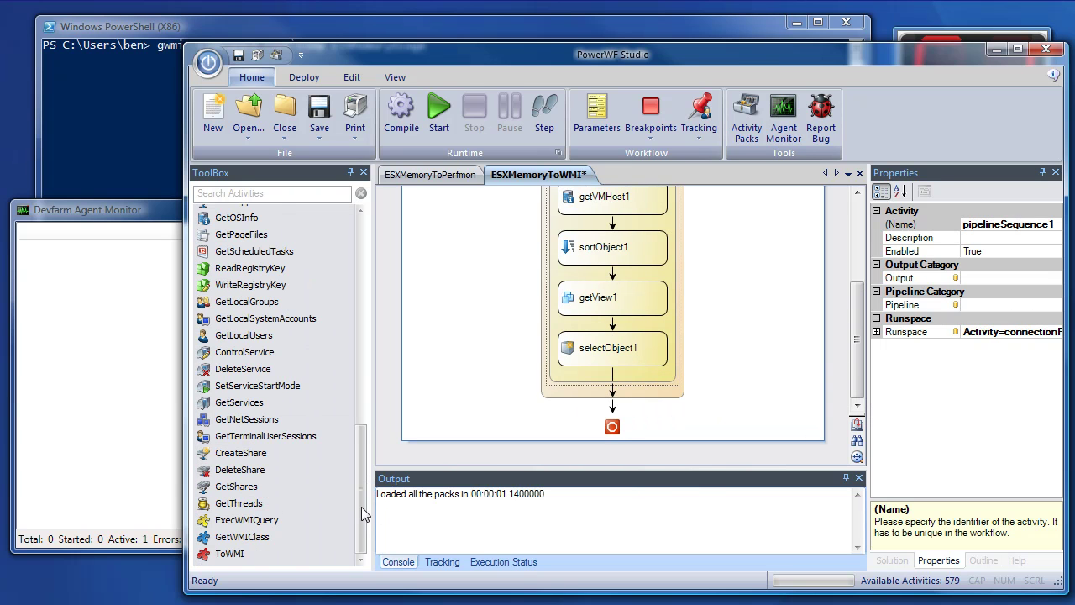
pyautogui.moveTo(239, 554); pyautogui.dragTo(616, 401)
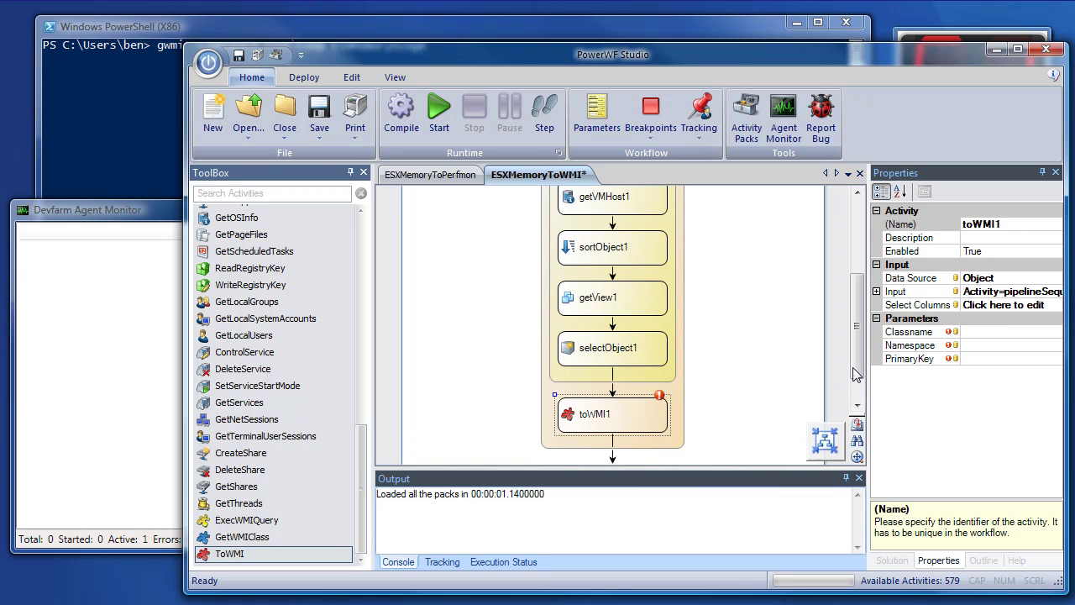
pyautogui.click(971, 331)
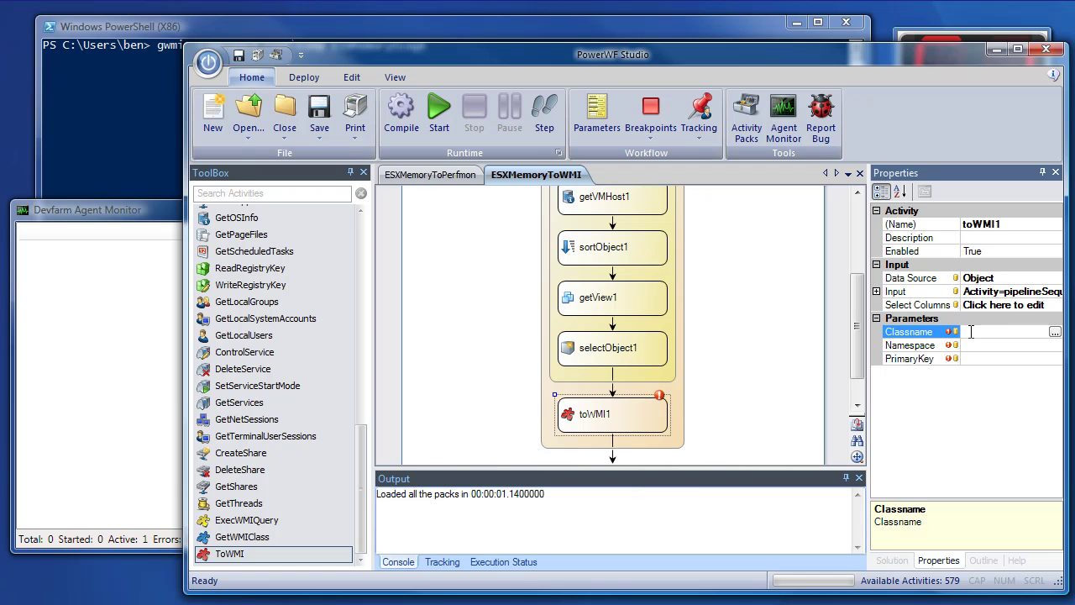
# Fill in toWMI1's properties: Classname ESXMemoryUsage, Namespace root\temp, PrimaryKey Name.
pyautogui.write('ESXMemoryUsage')
pyautogui.press('Return')
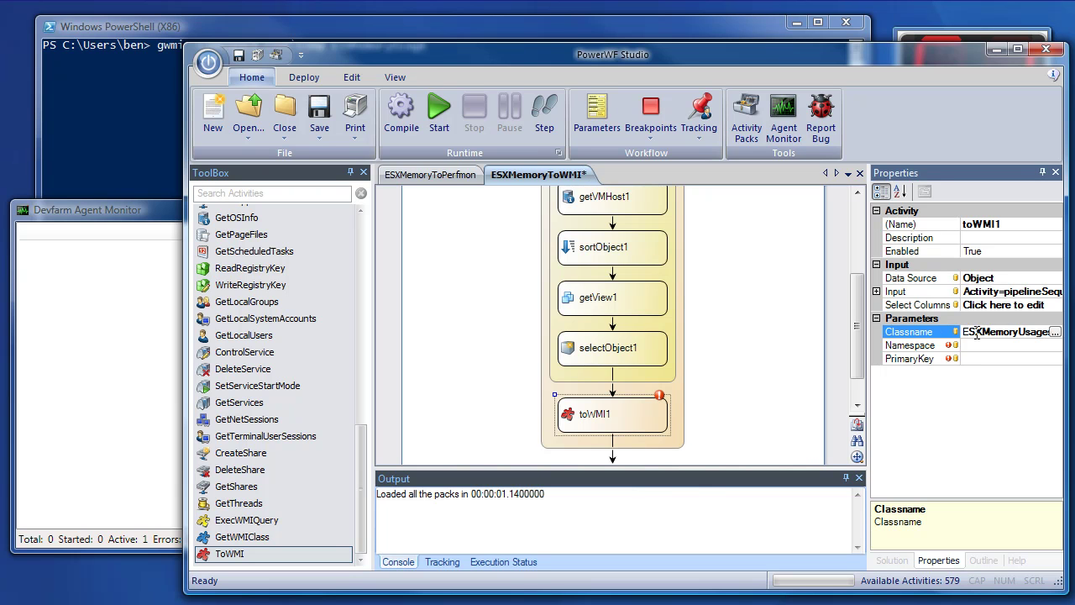
pyautogui.click(980, 348)
pyautogui.write('root\temp')
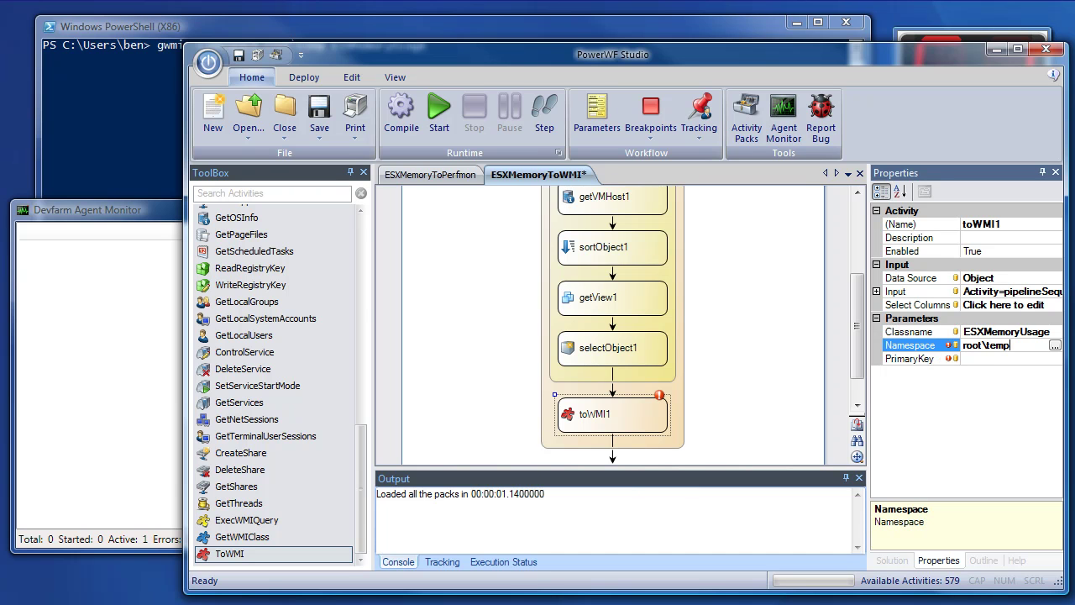
pyautogui.click(973, 359)
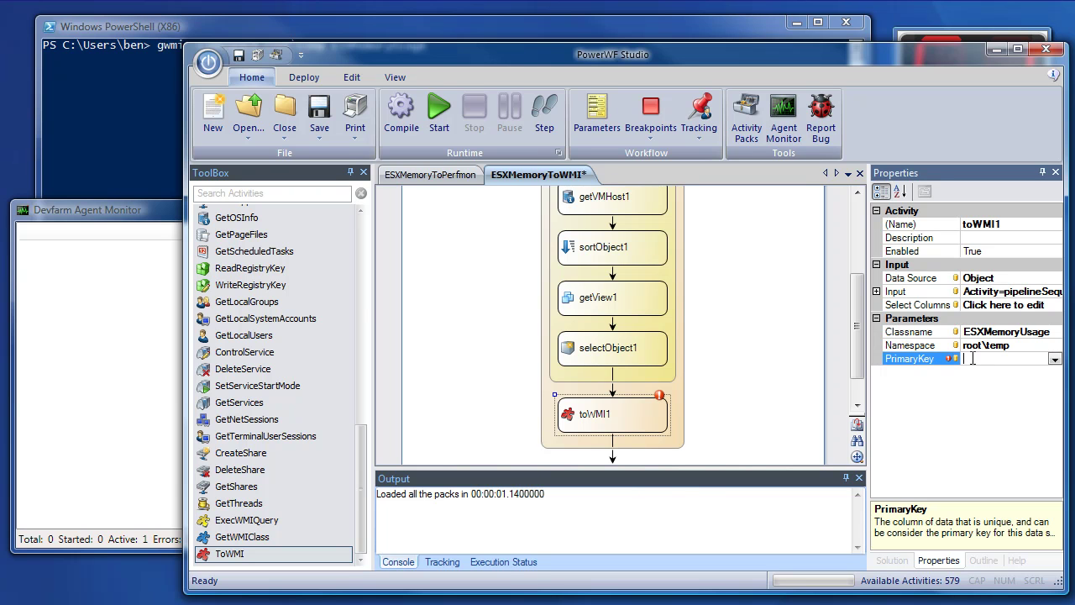
pyautogui.write('Name')
pyautogui.press('Return')
# Deploy the workflow to the agent as a task that runs every 5 Seconds.
pyautogui.click(302, 78)
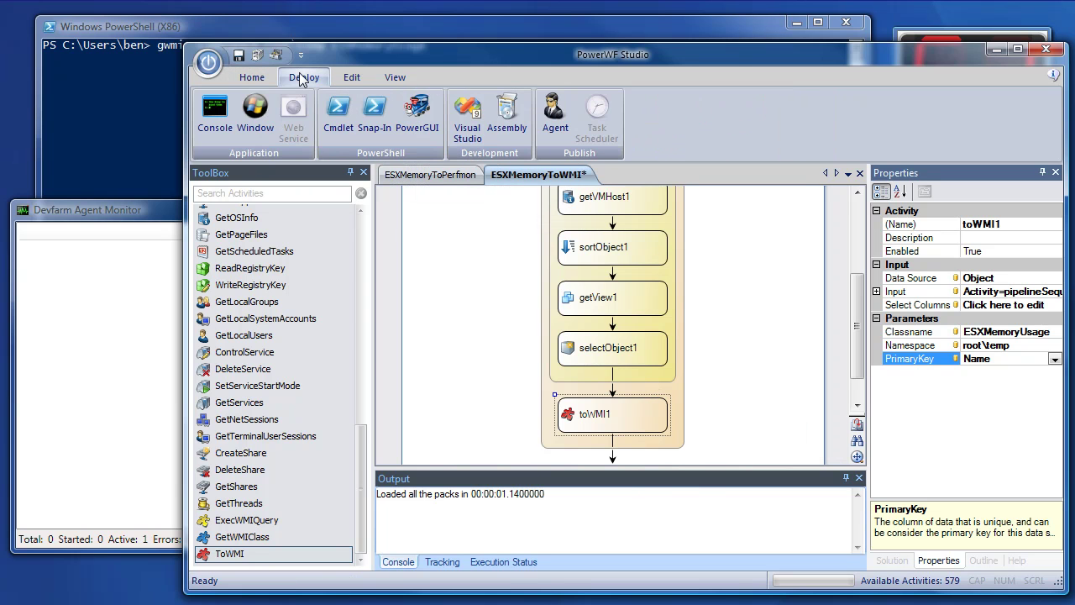
pyautogui.click(554, 124)
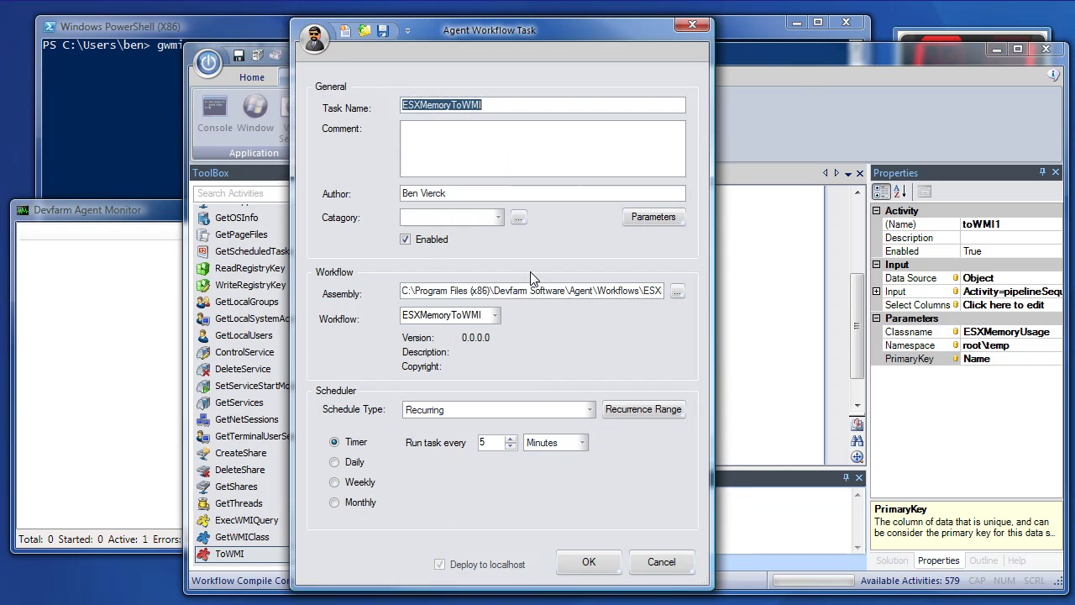
pyautogui.click(554, 443)
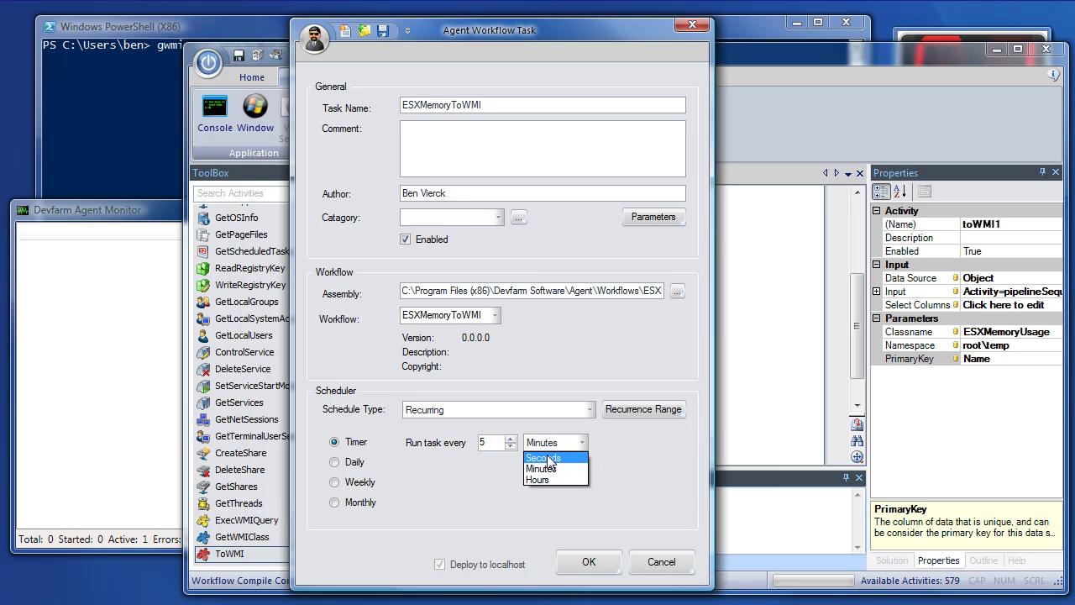
pyautogui.click(544, 456)
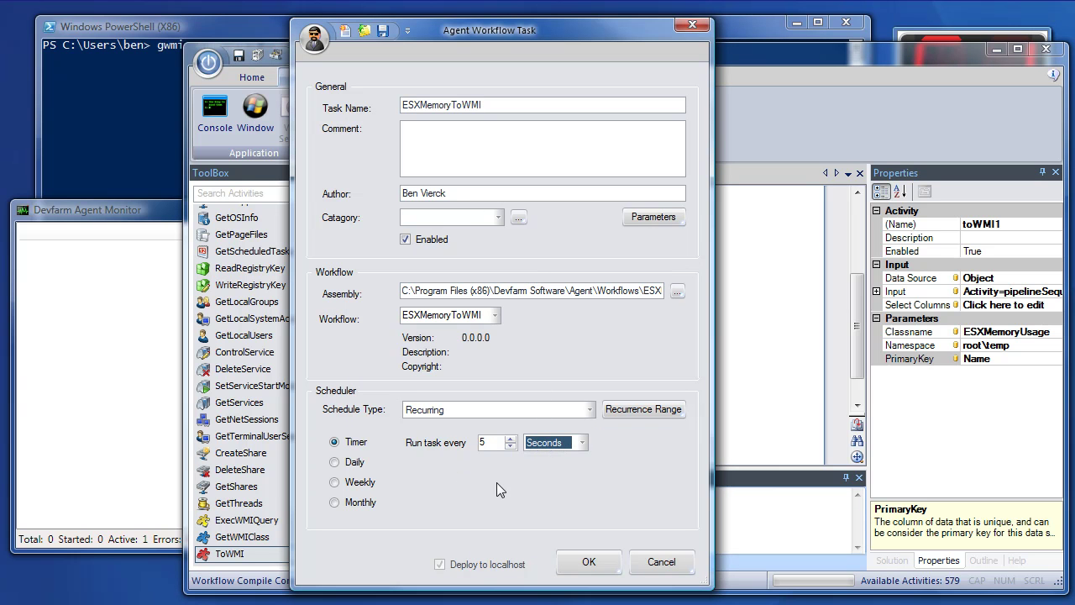
pyautogui.click(590, 560)
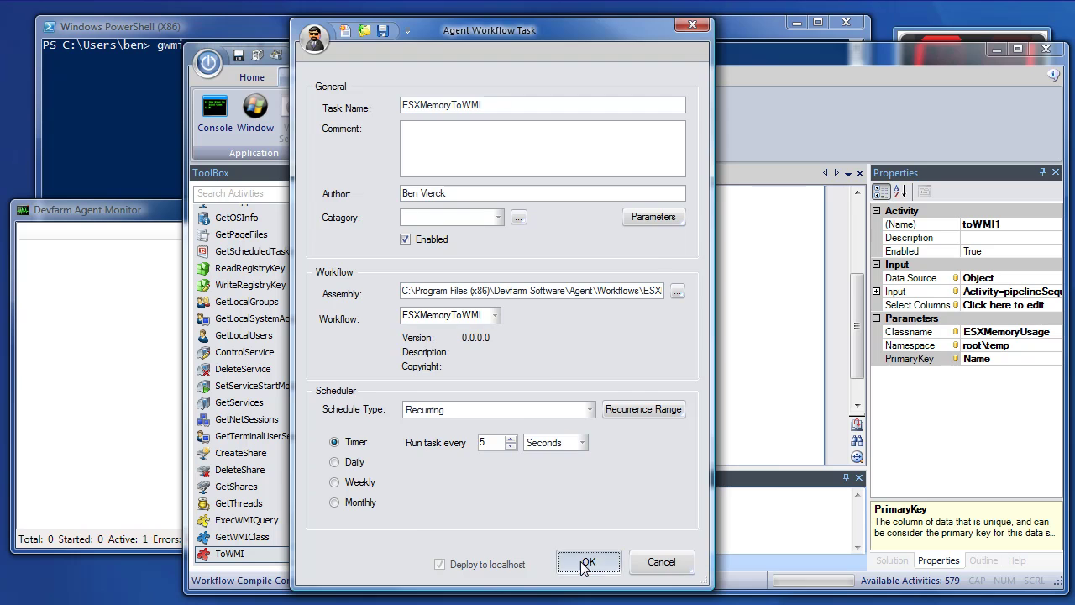
# Check the ESXMemoryToWMI task's Complete status in Agent Monitor, then return to PowerShell.
pyautogui.click(126, 209)
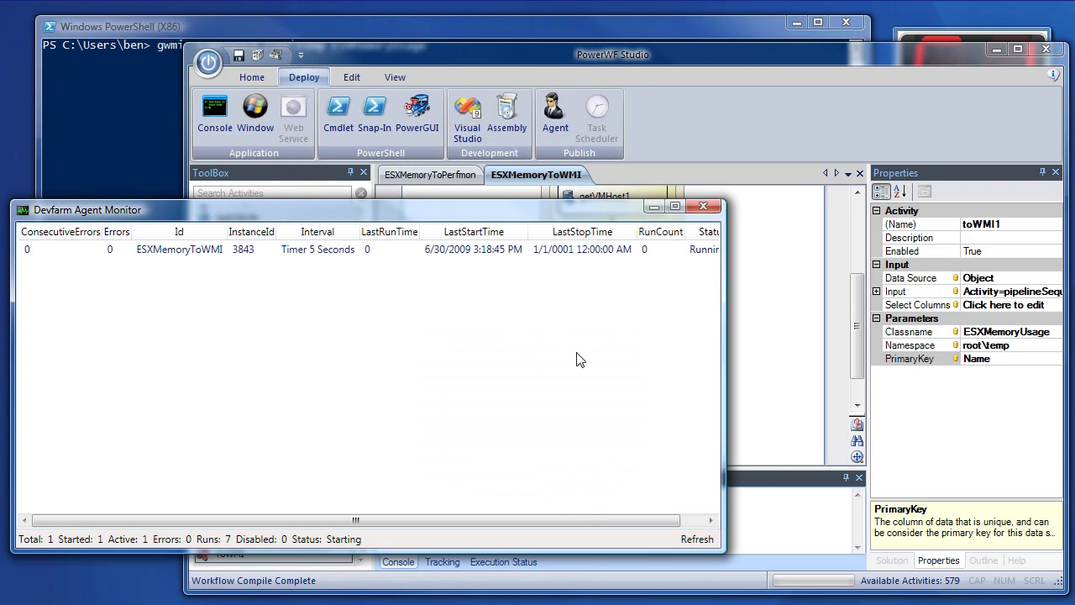
pyautogui.moveTo(644, 520); pyautogui.dragTo(670, 520)
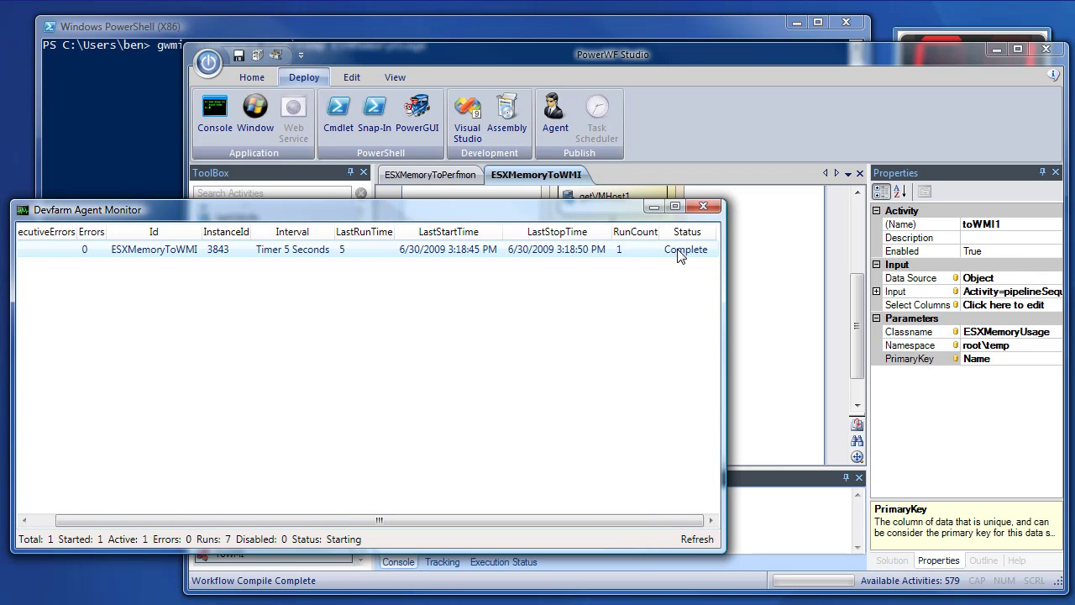
pyautogui.click(173, 26)
# Run the ESXMemoryUsage WMI query, copy the MemoryGB-to-Percentage values, and re-run it.
pyautogui.press('Return')
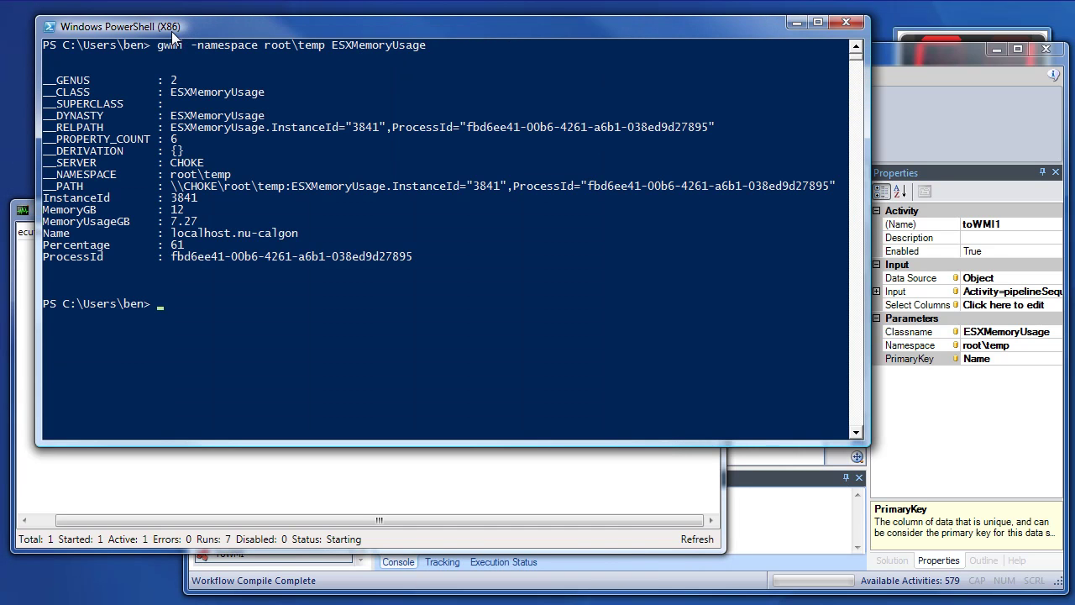
pyautogui.click(167, 210)
pyautogui.moveTo(170, 212); pyautogui.dragTo(429, 251)
pyautogui.rightClick(430, 246)
pyautogui.press('Up')
pyautogui.press('Return')
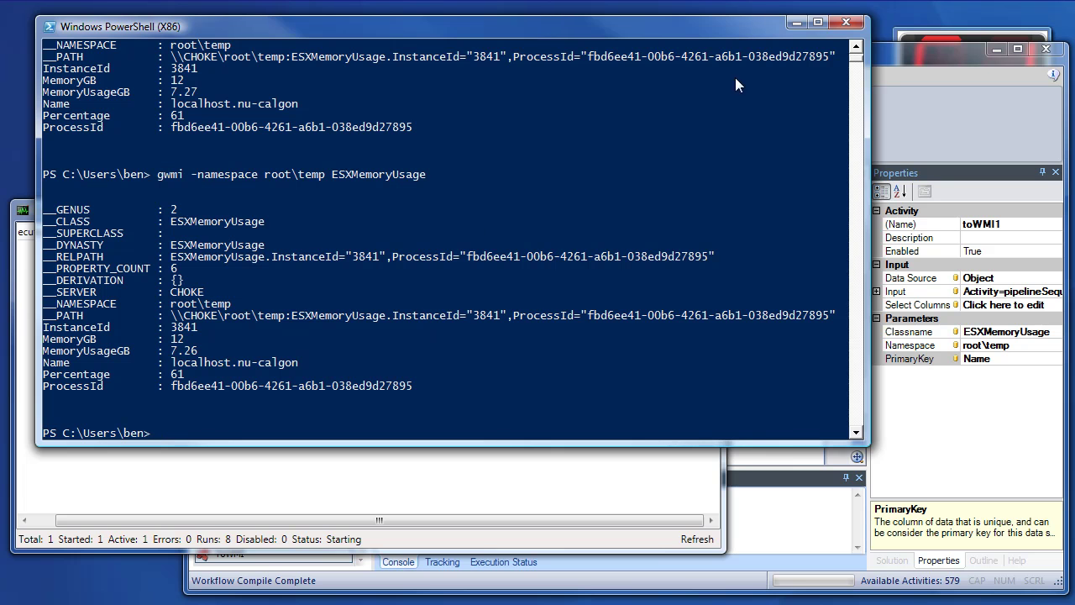
# Move the memory gauge reading 61 to the top right and switch to vSphere Client.
pyautogui.click(908, 40)
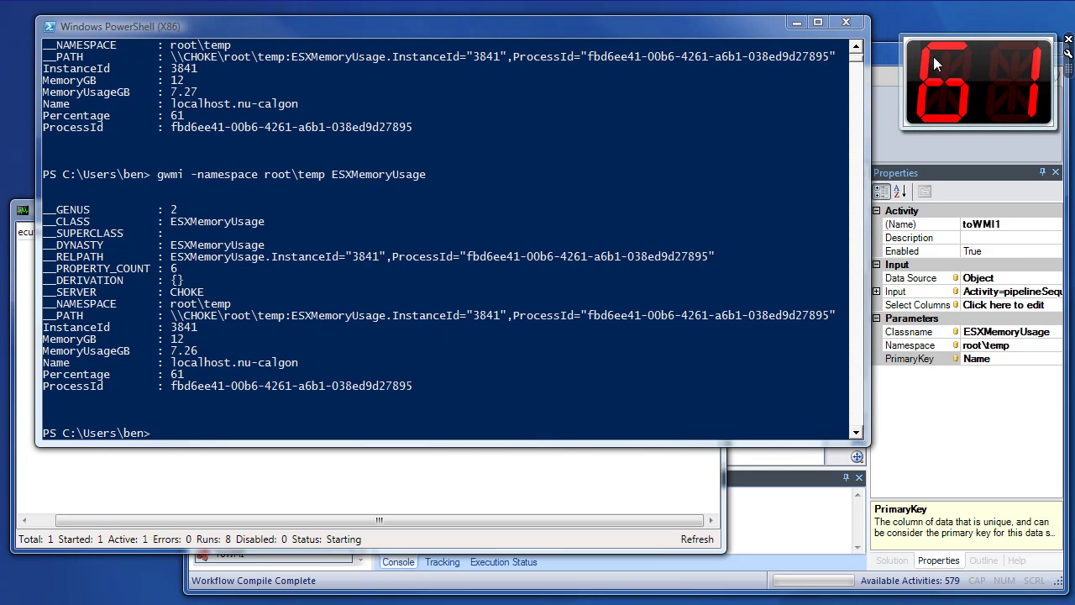
pyautogui.moveTo(933, 63); pyautogui.dragTo(921, 39)
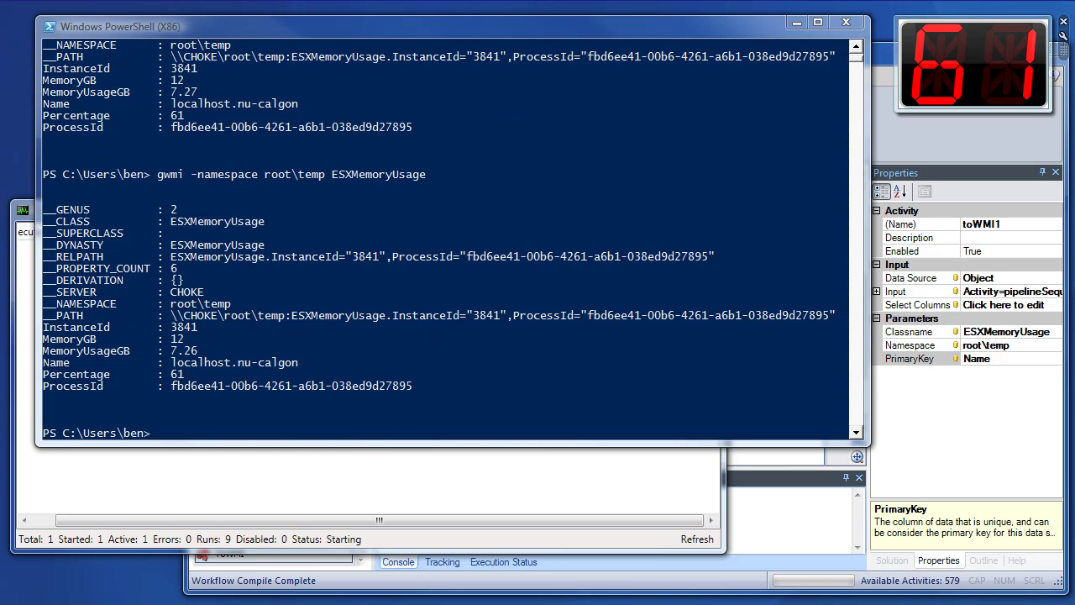
pyautogui.hotkey('alt', 'Tab')
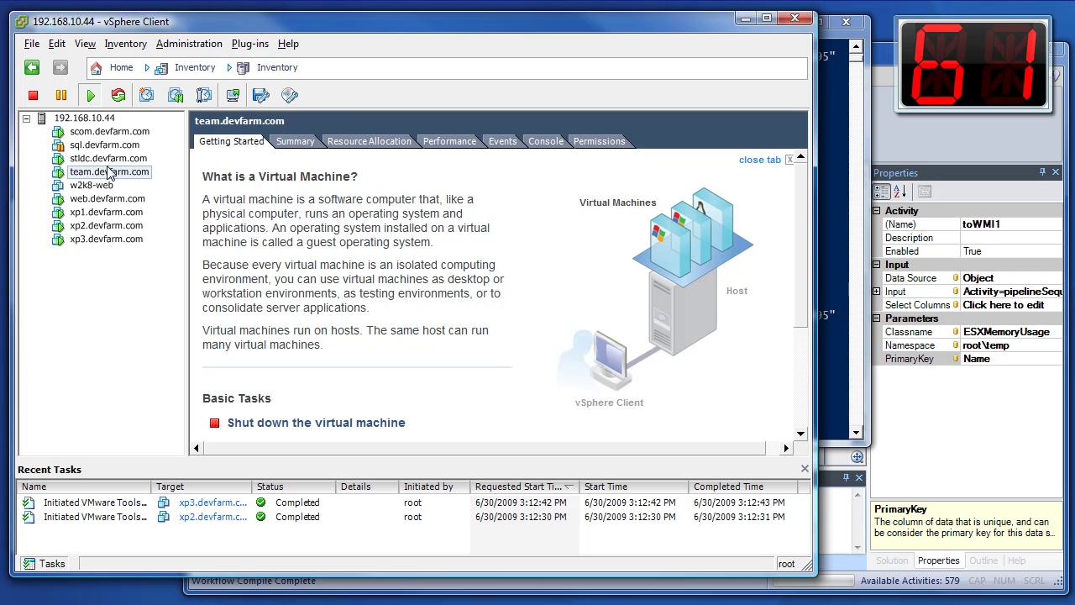
# Suspend the team.devfarm.com virtual machine, confirm Yes, and minimize vSphere Client.
pyautogui.click(67, 98)
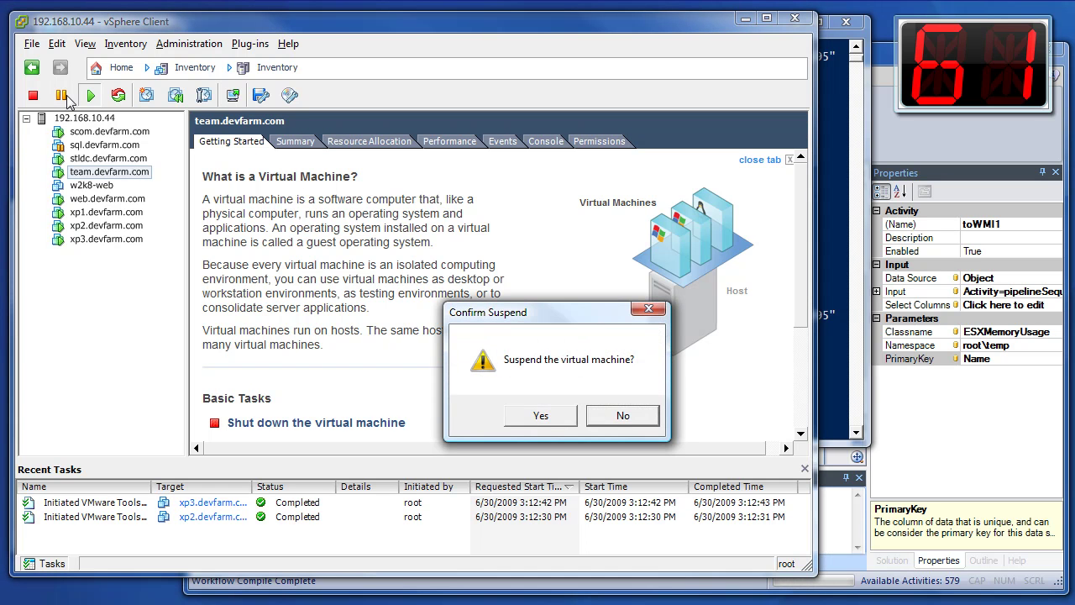
pyautogui.click(540, 418)
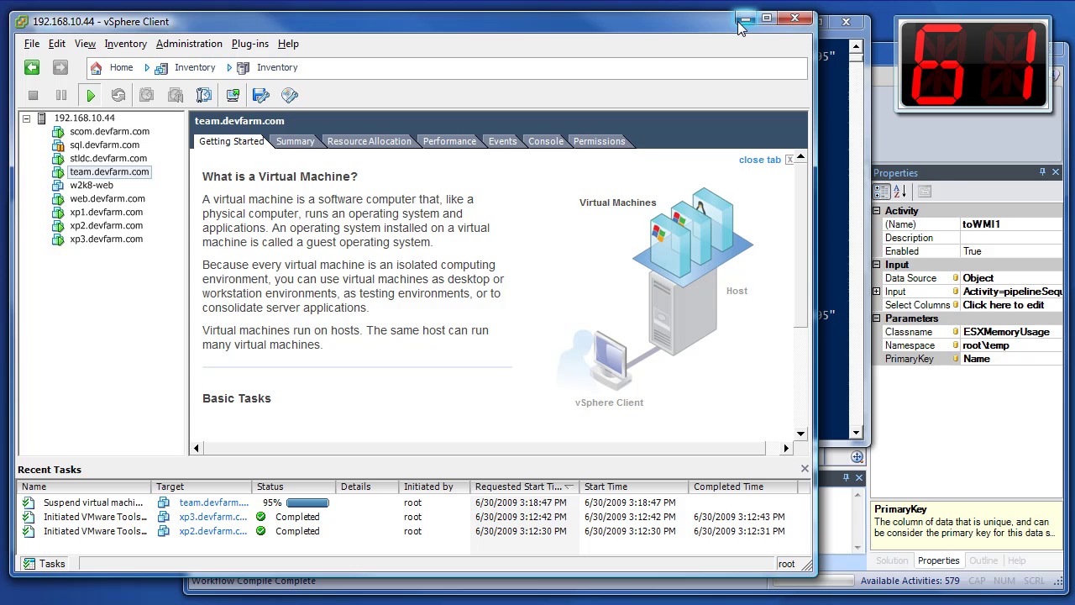
pyautogui.click(739, 20)
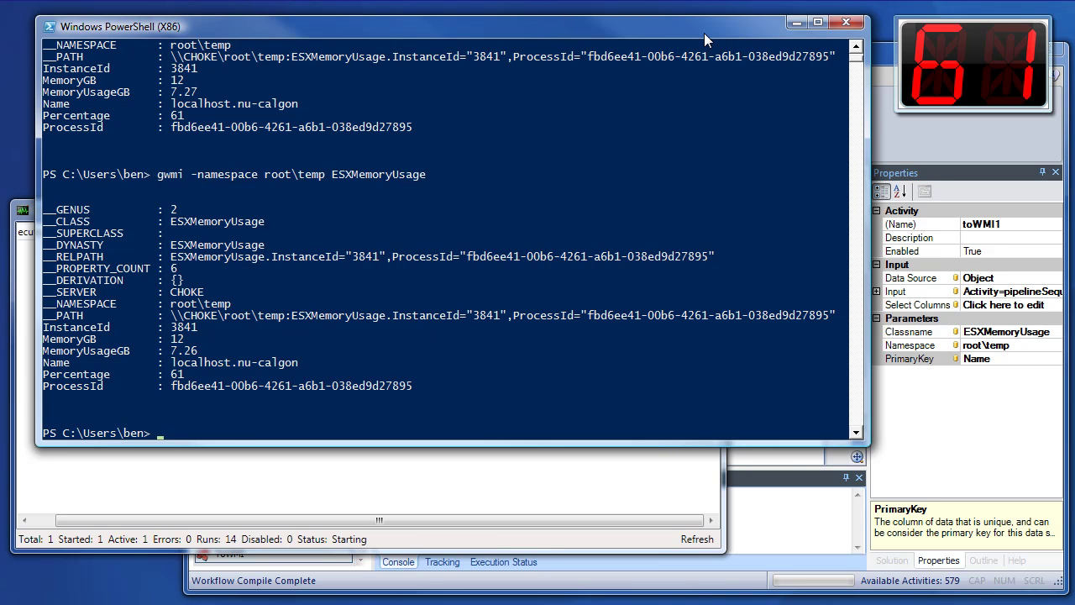
# Re-run the ESXMemoryUsage query and copy the new Percentage 50 and ProcessId lines.
pyautogui.press('Up')
pyautogui.press('Return')
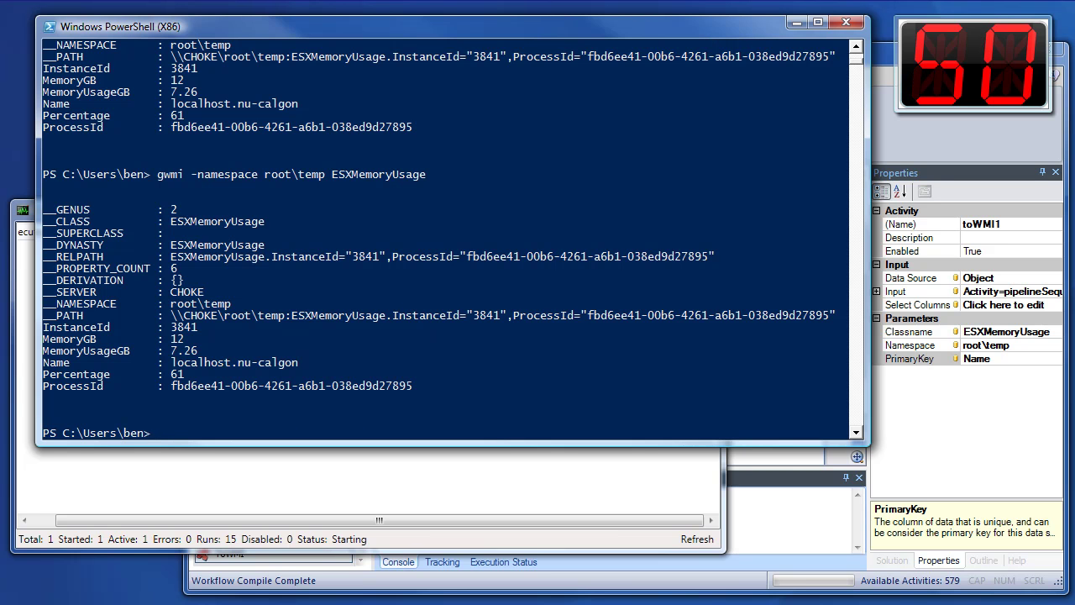
pyautogui.moveTo(962, 65)
pyautogui.press('Up')
pyautogui.press('Return')
pyautogui.moveTo(186, 378); pyautogui.dragTo(46, 385)
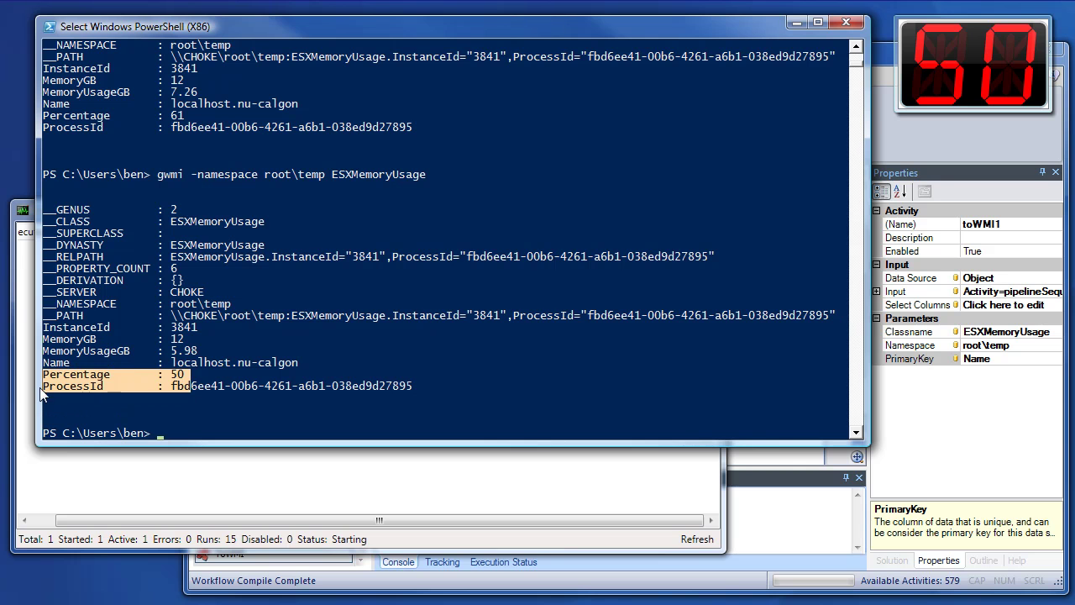
pyautogui.press('Return')
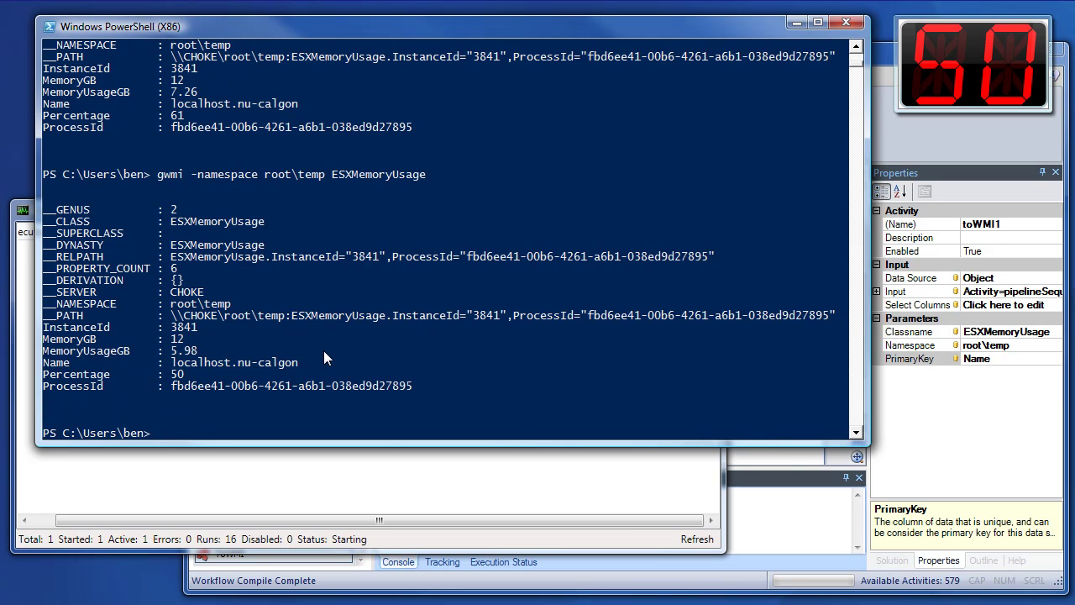
# Review the ESXMemoryToWMI task in Agent Monitor and the toWMI1 workflow in PowerWF Studio.
pyautogui.click(397, 515)
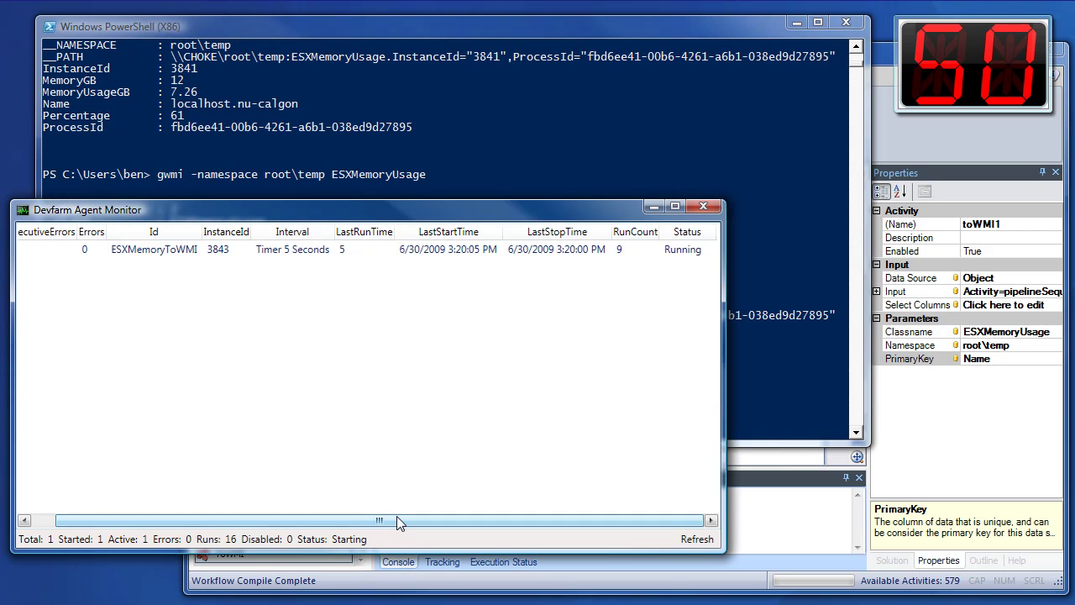
pyautogui.click(889, 138)
pyautogui.moveTo(857, 290)
pyautogui.mouseDown()
pyautogui.moveTo(857, 213)
pyautogui.moveTo(857, 306)
pyautogui.mouseUp()
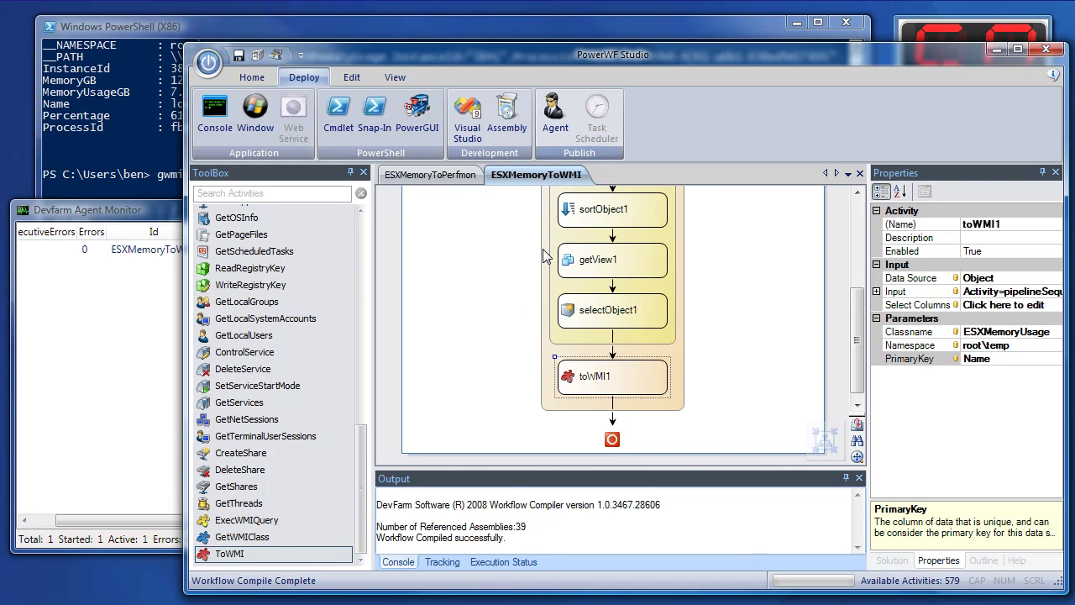
pyautogui.click(165, 221)
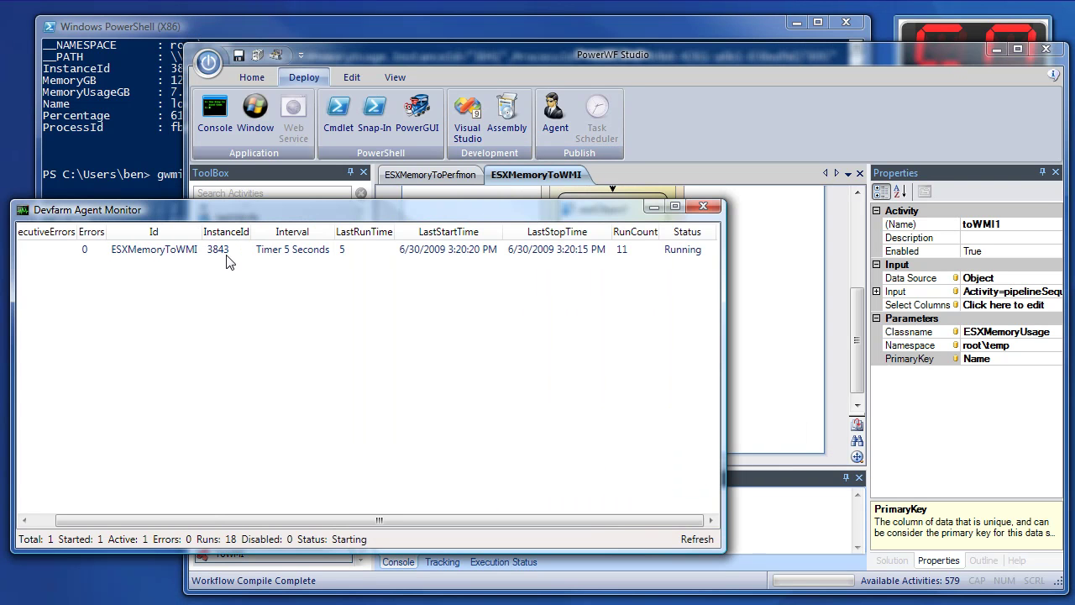
# Look through the task's Daily, Weekly and Monthly schedules, keep the 5-second Timer, and cancel.
pyautogui.rightClick(330, 248)
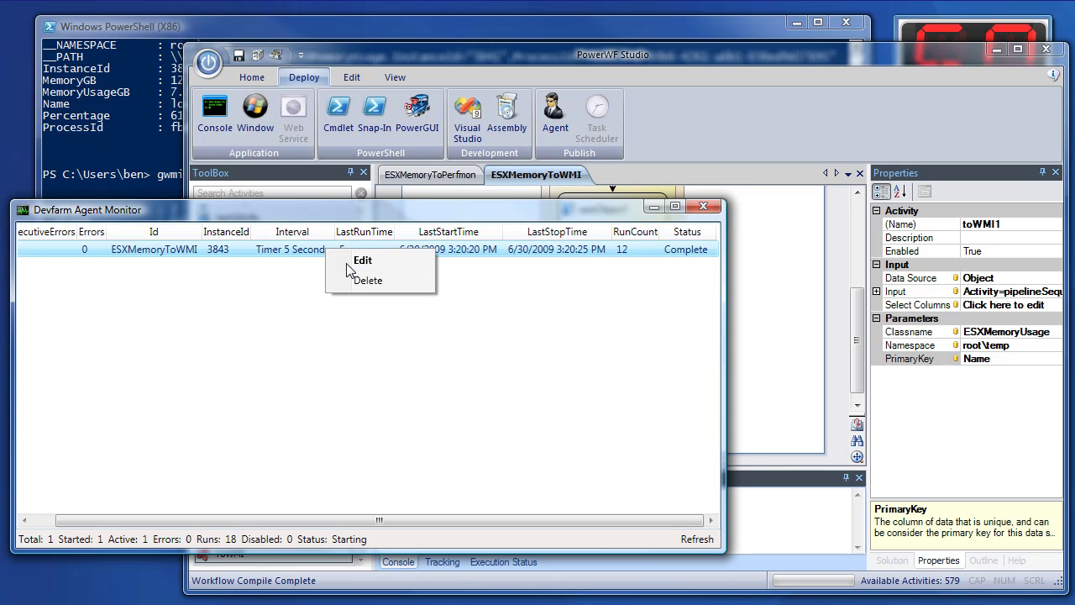
pyautogui.click(356, 260)
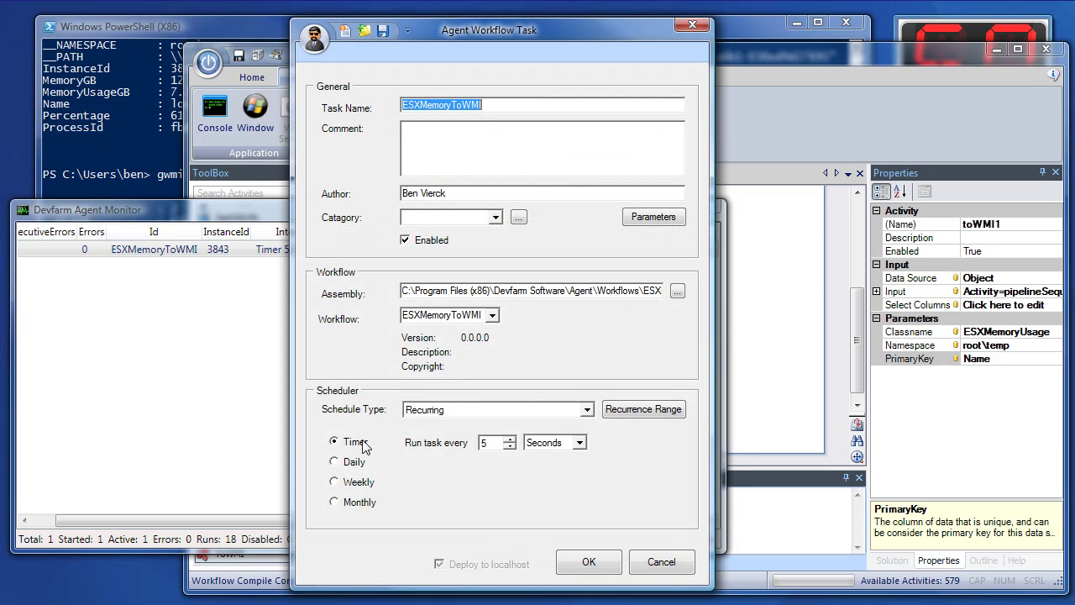
pyautogui.click(341, 463)
pyautogui.click(344, 482)
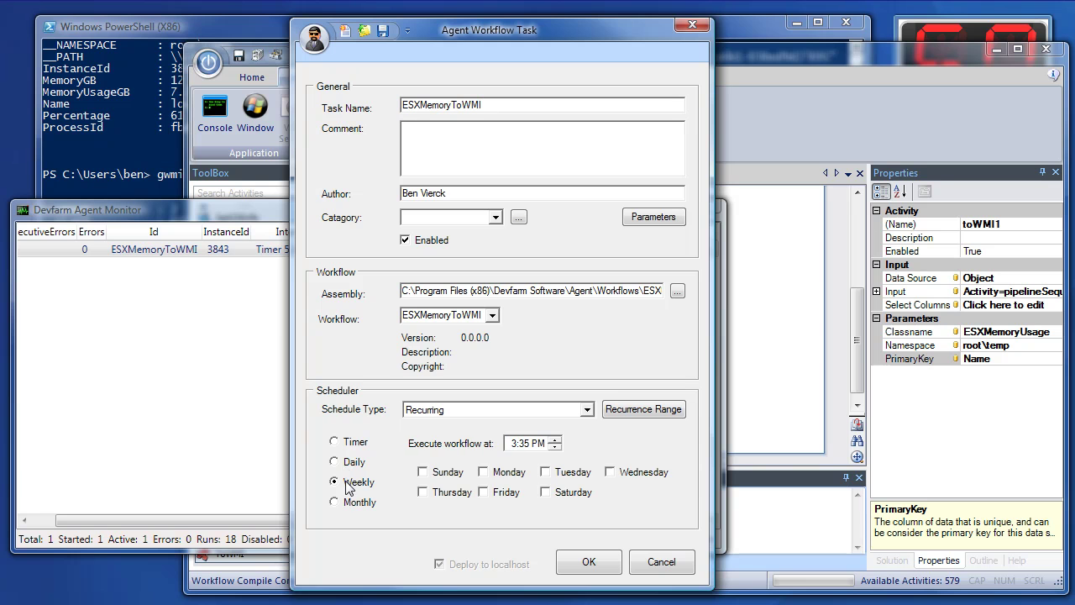
pyautogui.click(351, 506)
pyautogui.click(352, 445)
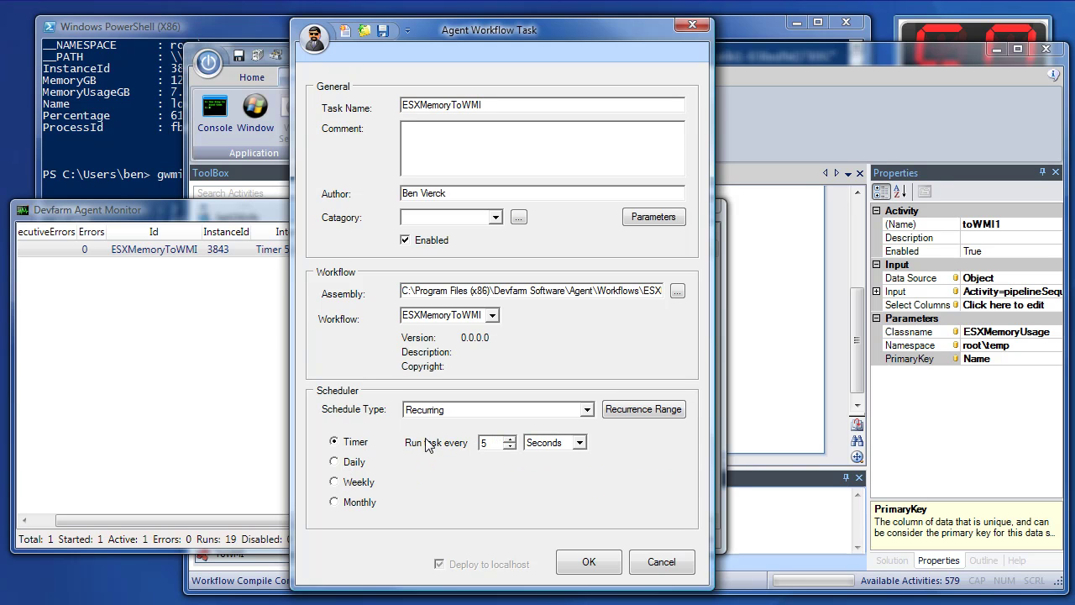
pyautogui.click(686, 560)
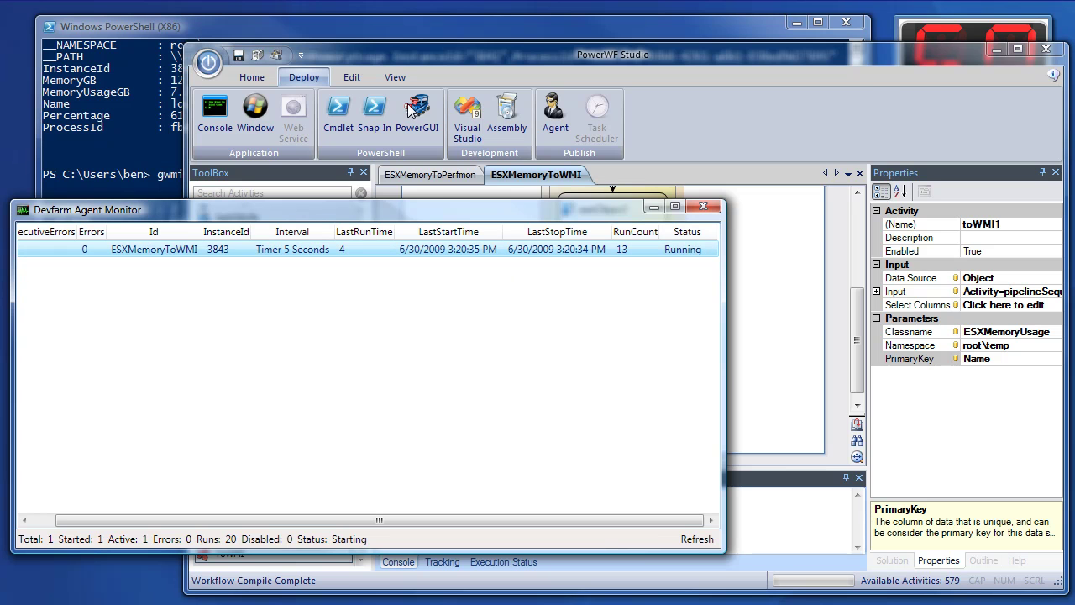
# Re-run the ESXMemoryUsage query in PowerShell and compare its Percentage 50 with the gauge.
pyautogui.click(374, 27)
pyautogui.press('Up')
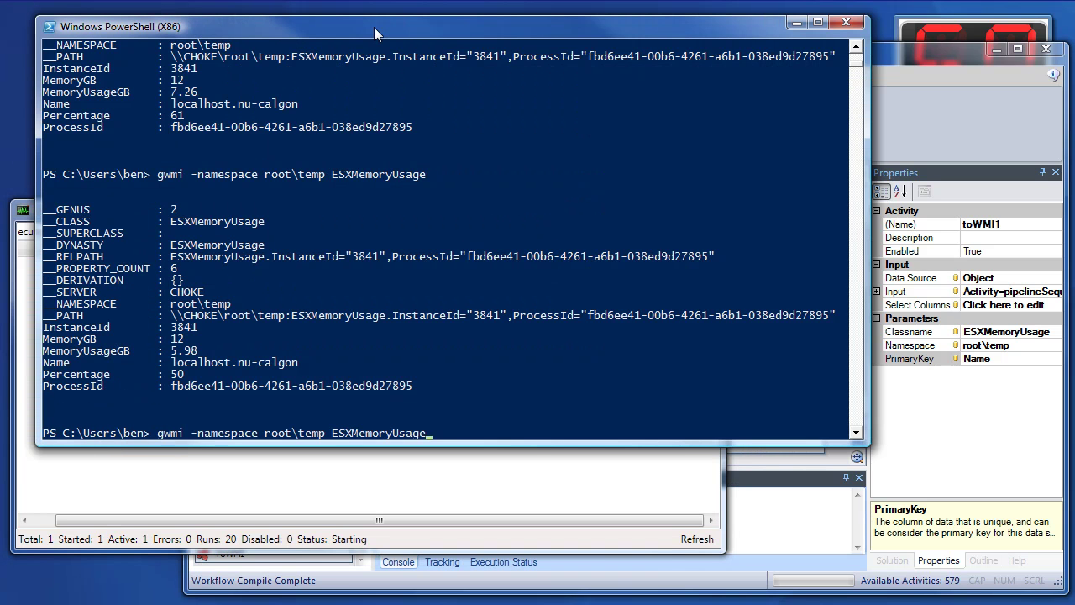
pyautogui.press('Return')
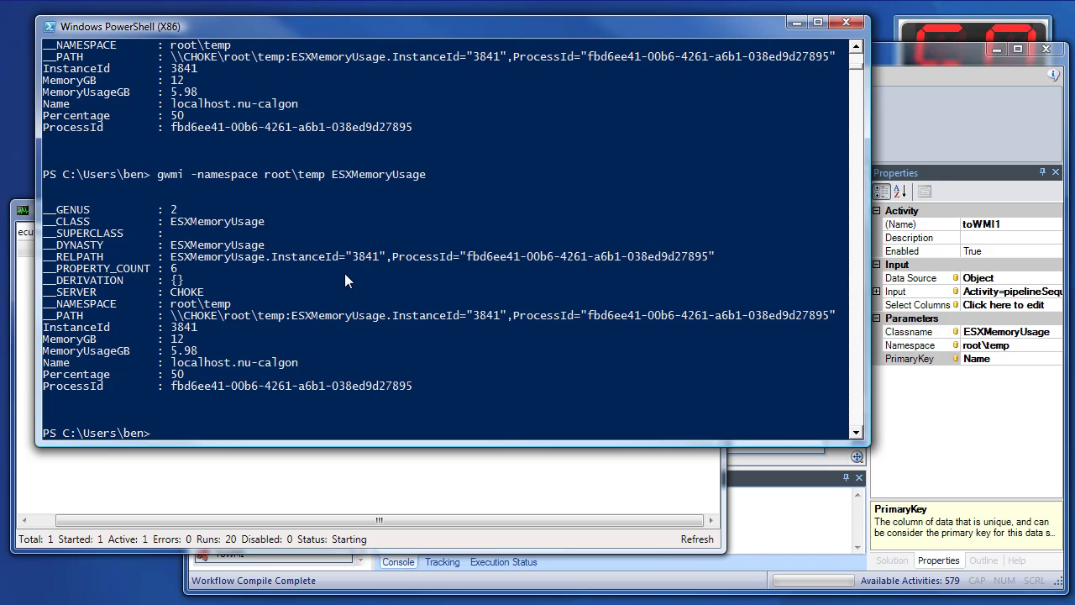
pyautogui.click(984, 34)
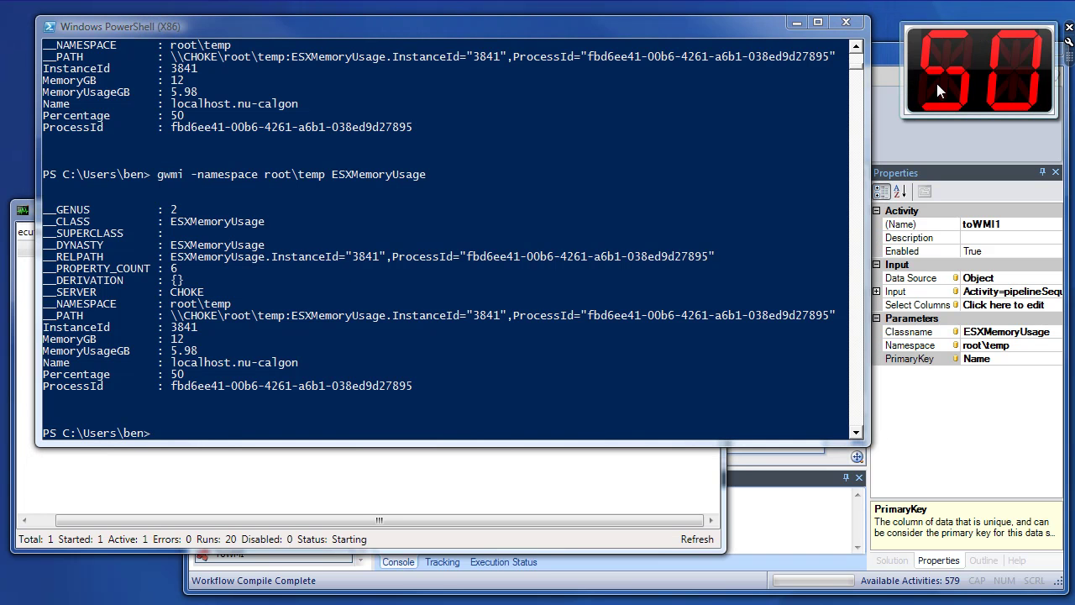
# Return to PowerWF Studio to view the compiled ESXMemoryToWMI workflow ending in toWMI1.
pyautogui.click(892, 59)
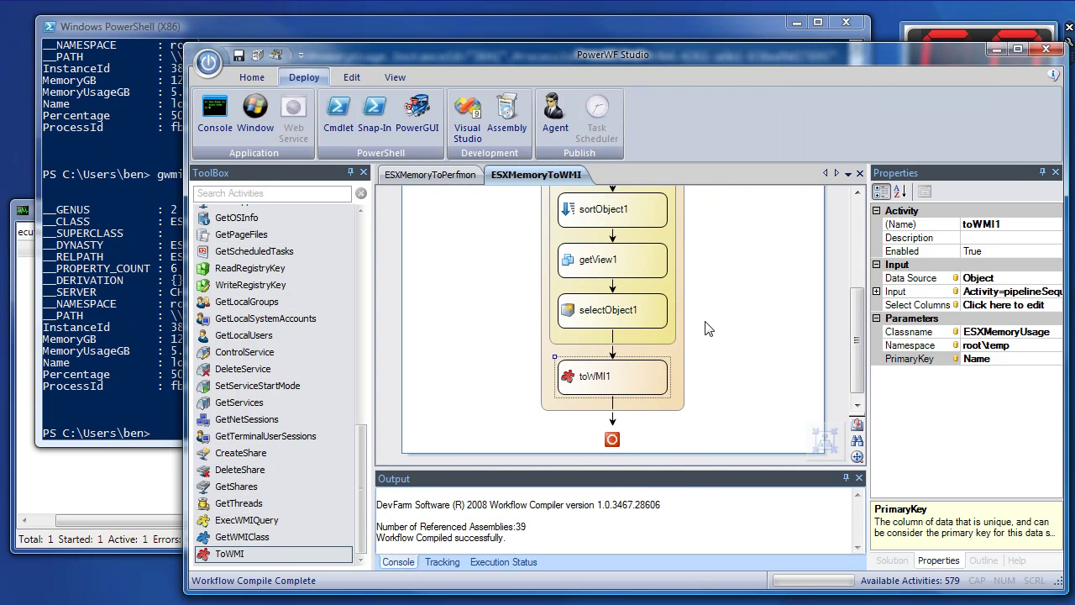